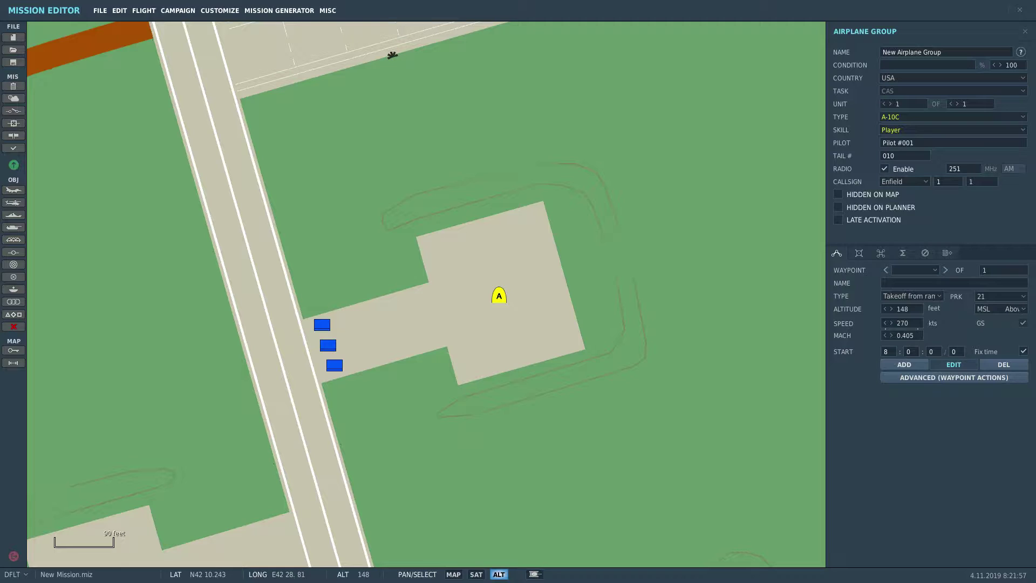
Review the settings of the second and third vehicle groups parked beside the runway.
click(326, 328)
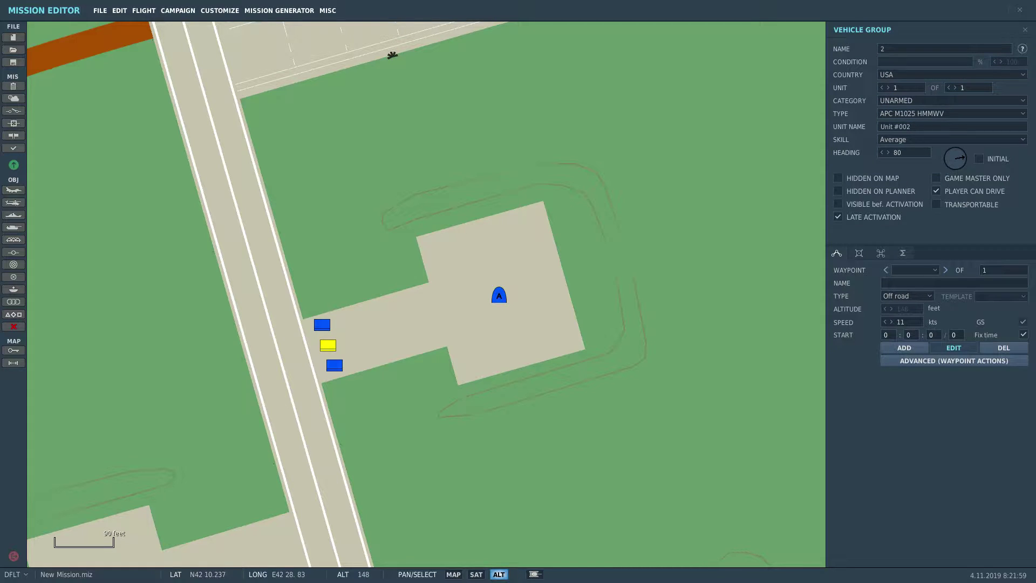
click(335, 365)
key(Escape)
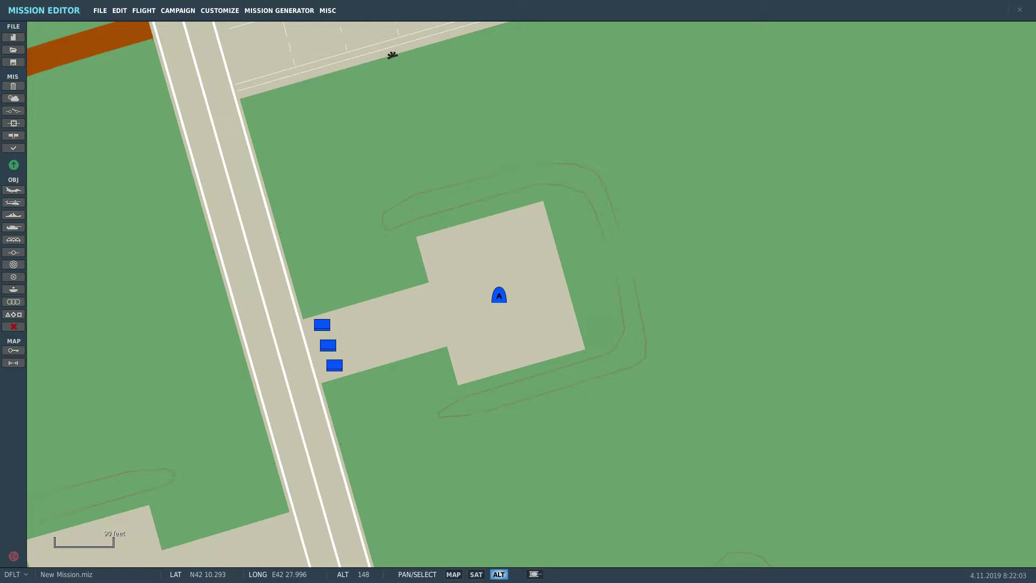
Create a mission trigger of type 1 ONCE and name it Radio item.
click(13, 110)
click(404, 285)
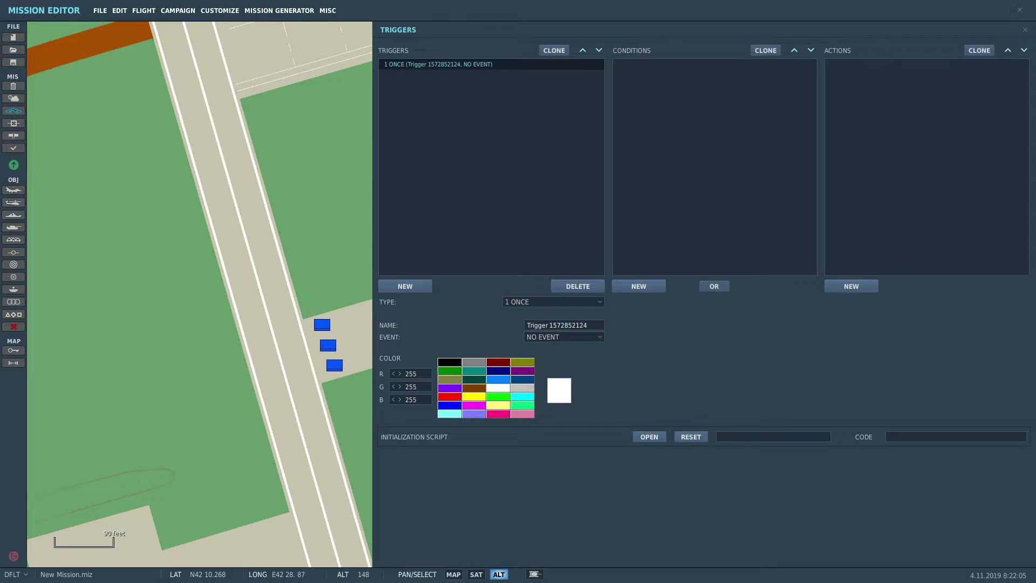
key(ctrl+shift+Left)
key(ctrl+shift+Left)
text(Radio item)
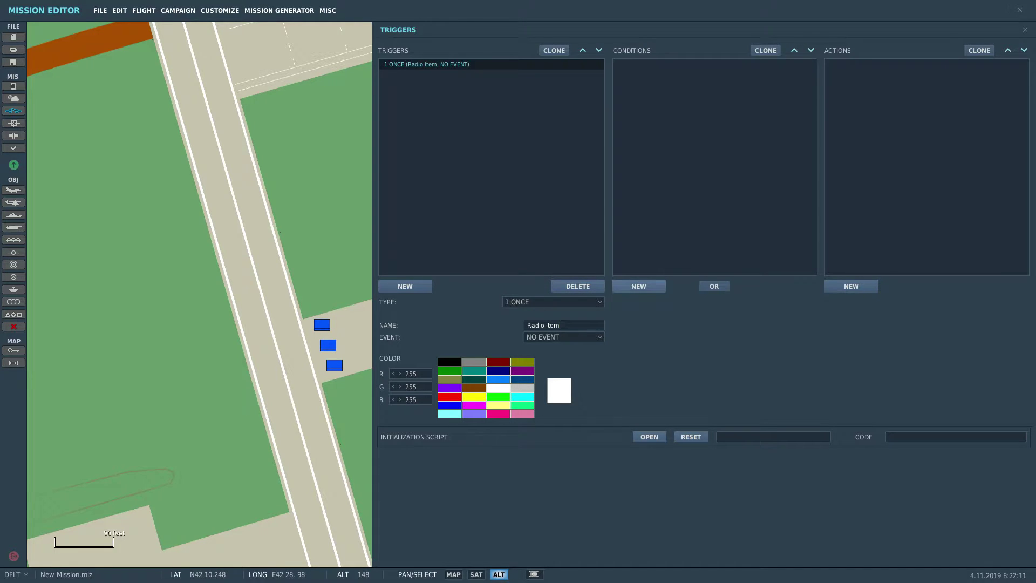
Add a GROUP ALIVE condition for New Airplane Group to the Radio item trigger.
click(639, 285)
click(766, 302)
scroll(777, 336, down, 10)
scroll(777, 367, up, 4)
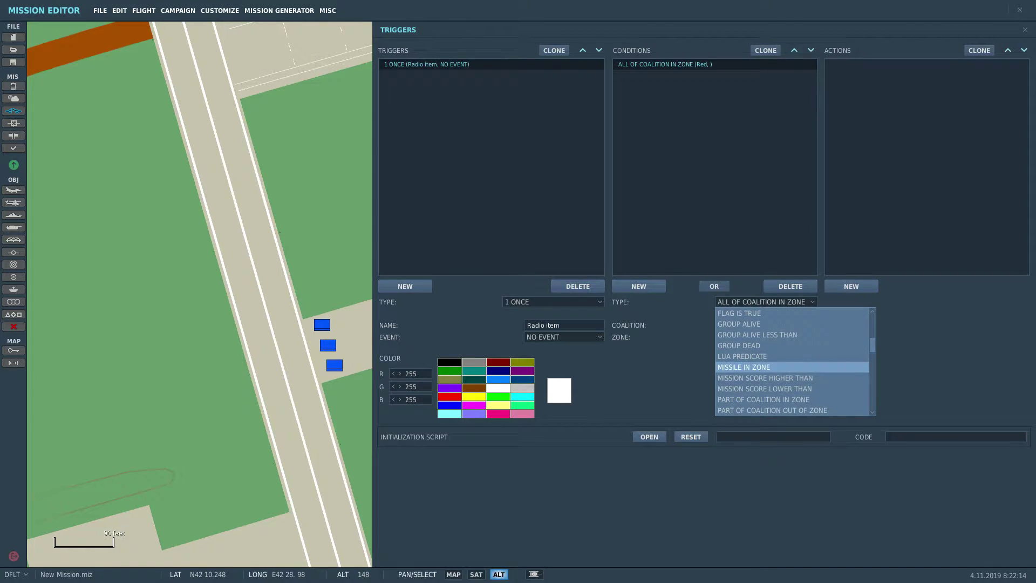
click(738, 323)
click(776, 324)
click(771, 368)
Add a RADIO ITEM ADD action named "Do something random" with flag 1 and value 1.
click(851, 286)
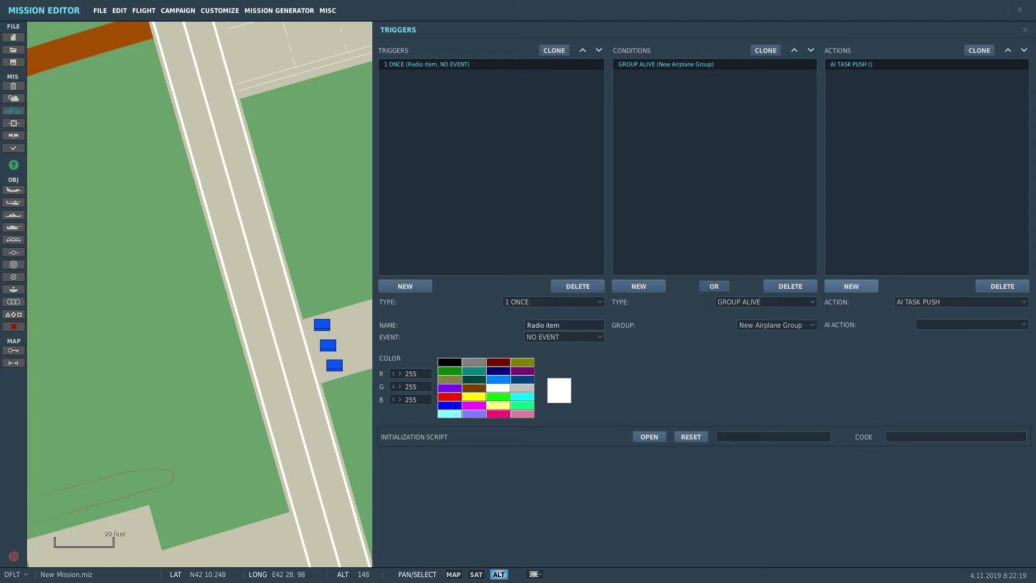
click(924, 302)
scroll(924, 344, down, 15)
scroll(923, 345, up, 4)
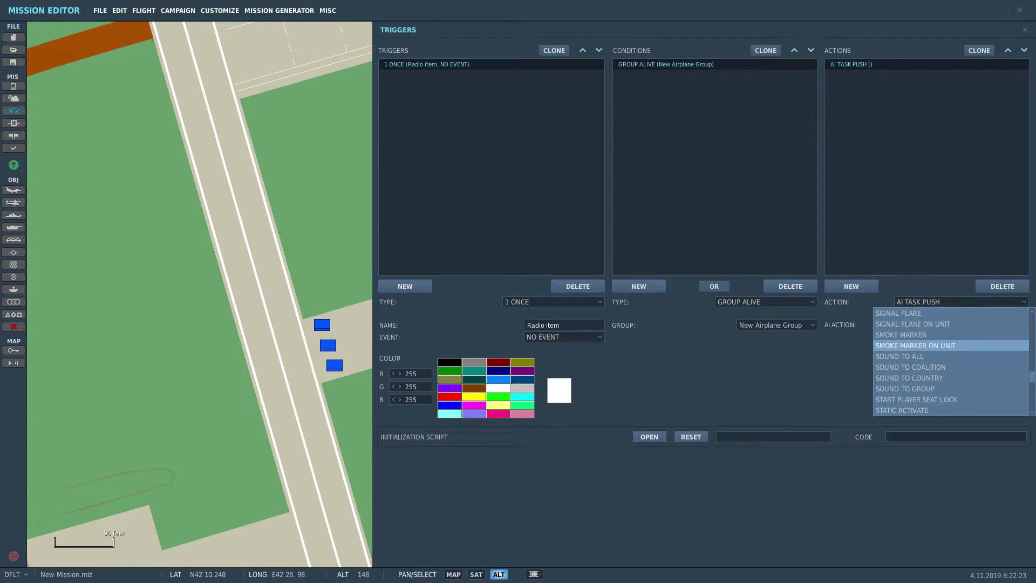
scroll(923, 348, up, 5)
click(923, 313)
click(939, 325)
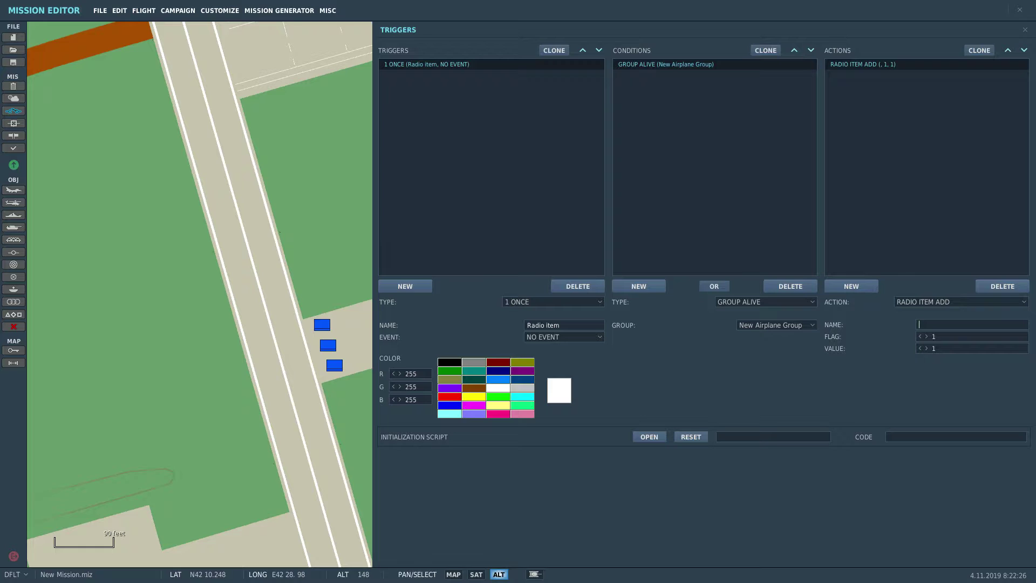
text(Do something random)
click(933, 336)
key(Tab)
key(Tab)
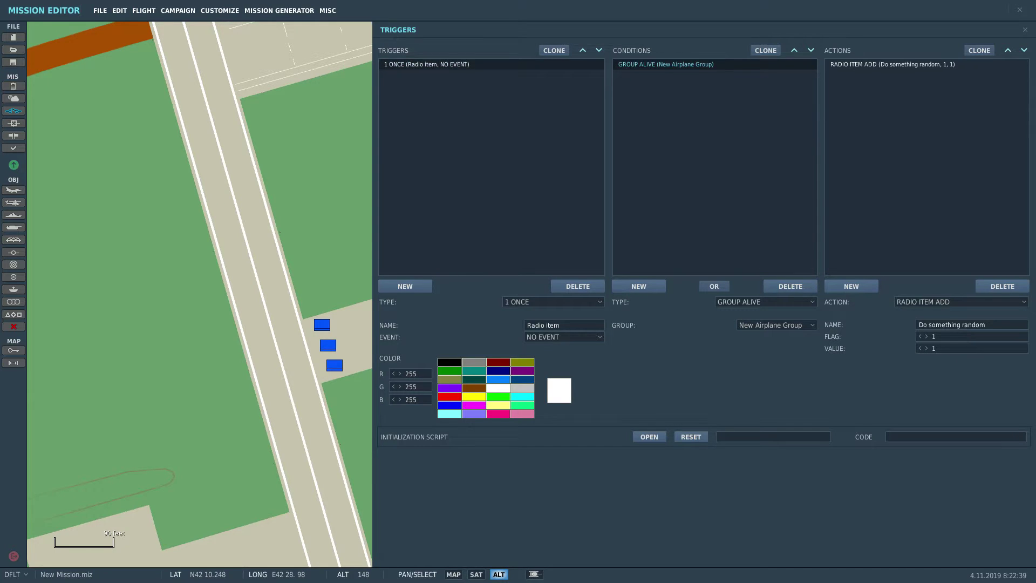
Create a second trigger named Random and set its type to 2 CONTINUOUS ACTION.
click(459, 64)
click(892, 64)
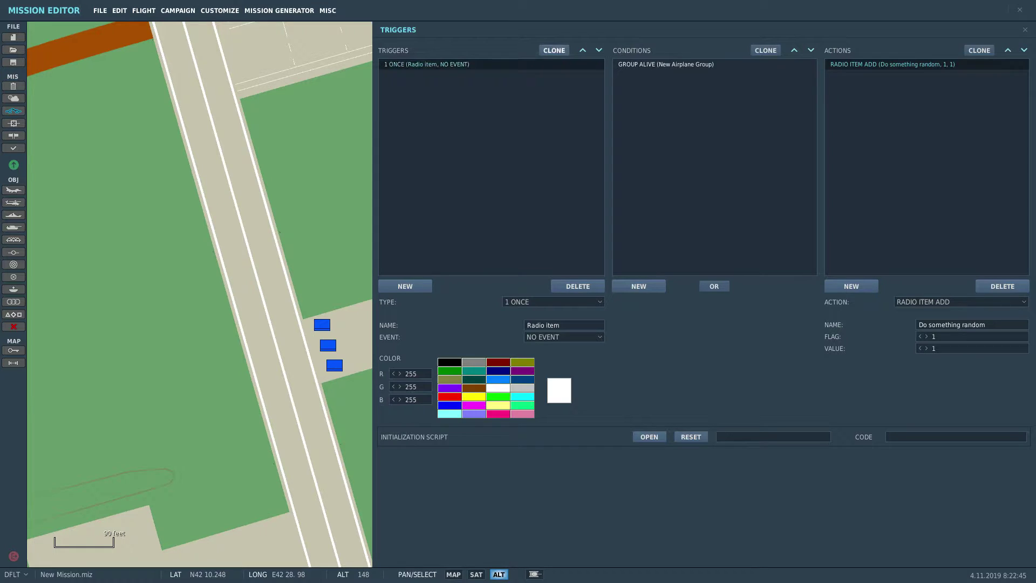
click(554, 50)
click(405, 286)
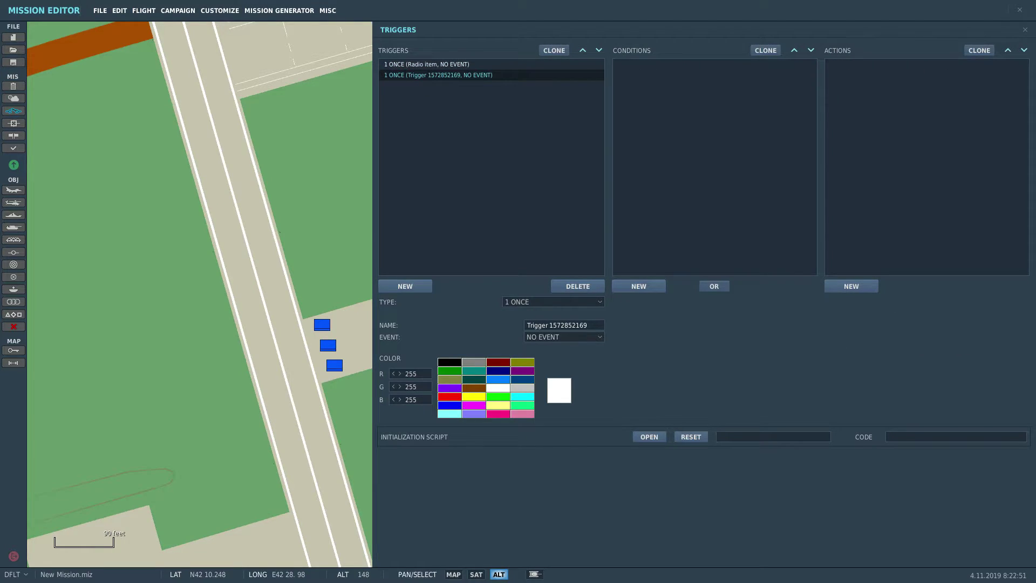
drag(589, 325, 525, 325)
text(Random)
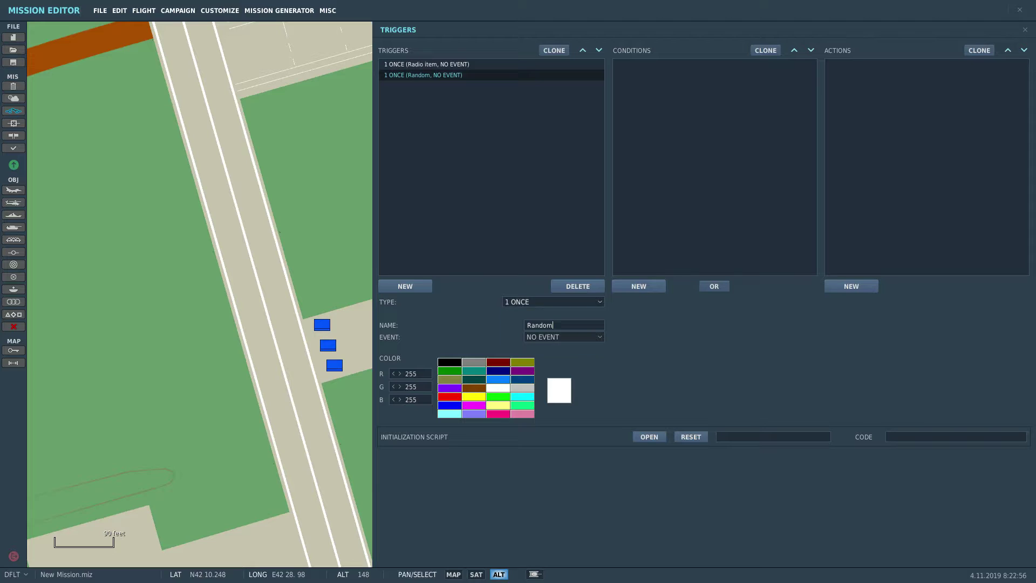
click(553, 302)
click(539, 323)
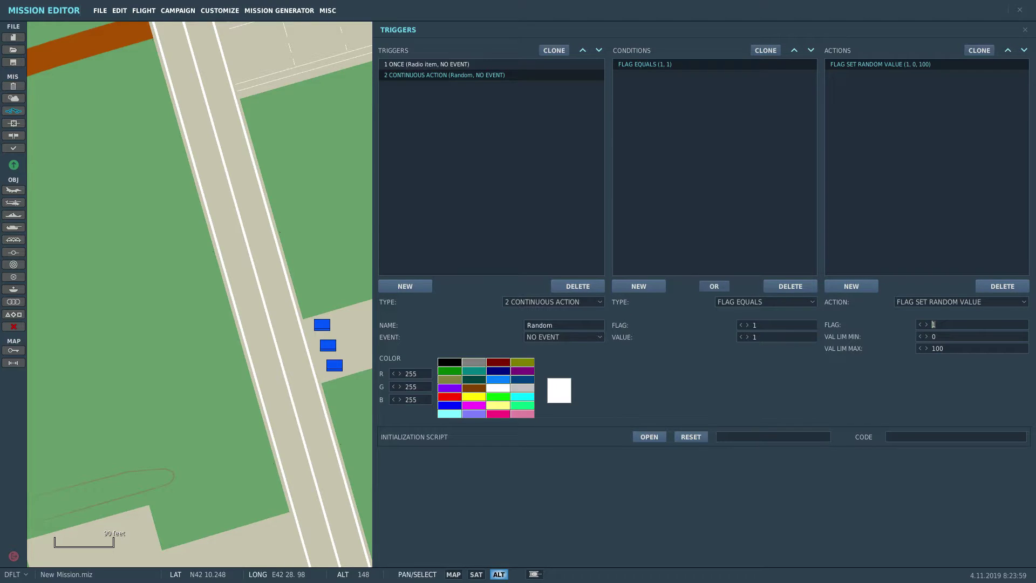
Configure the Random trigger's FLAG SET RANDOM VALUE action with flag 2, minimum 10 and maximum 13.
text(2)
drag(938, 337, 931, 337)
text(1)
key(Tab)
text(1)
Add a SET FLAG VALUE action to the Random trigger that sets flag 1 to value 2.
click(851, 286)
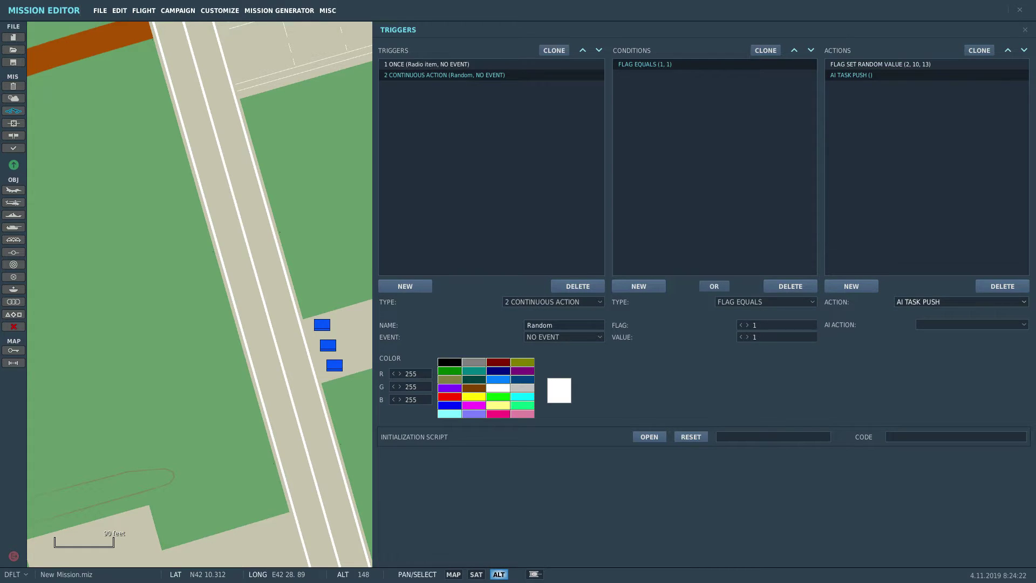
click(922, 301)
scroll(917, 356, down, 5)
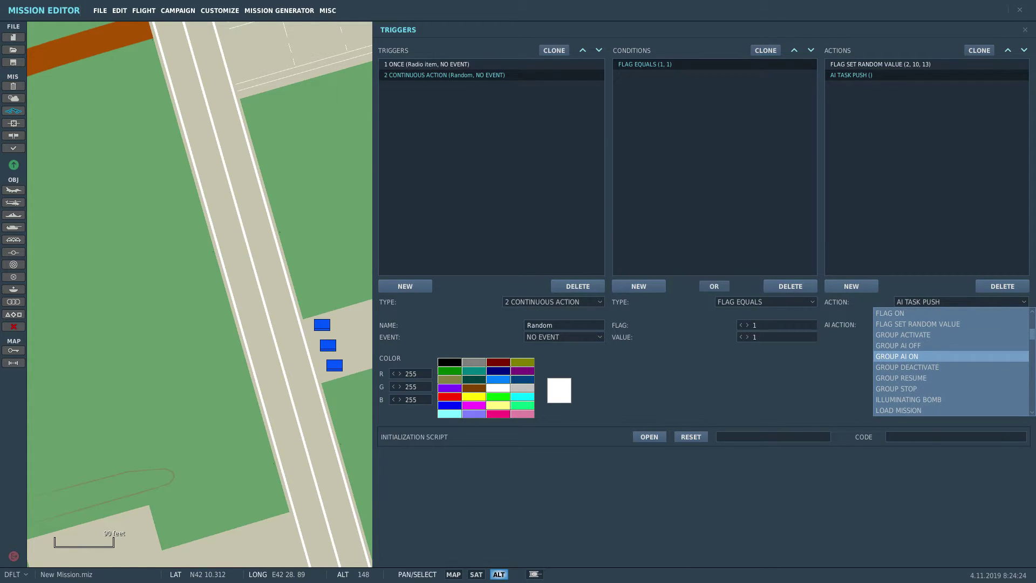
scroll(917, 356, down, 9)
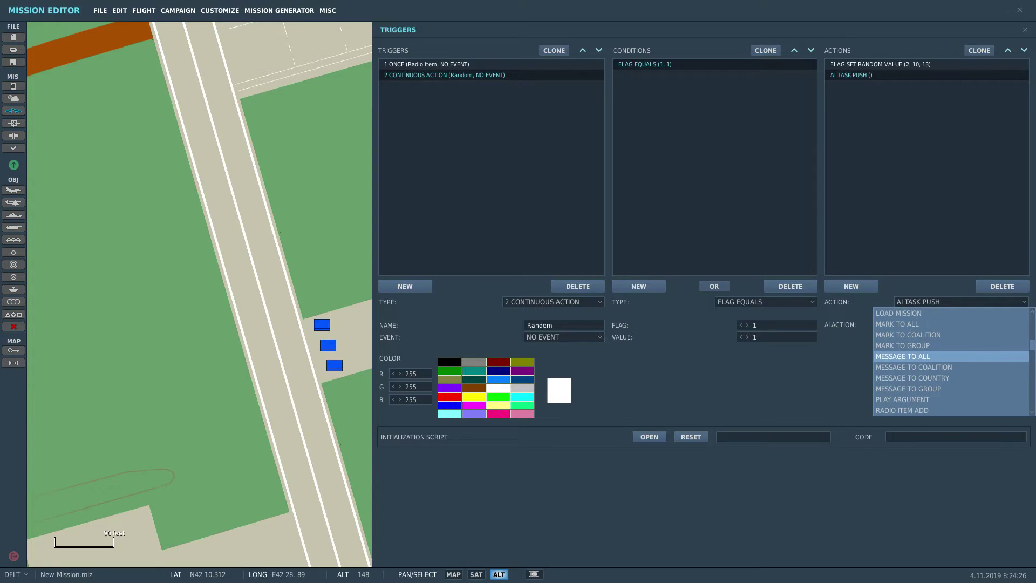
scroll(917, 356, down, 20)
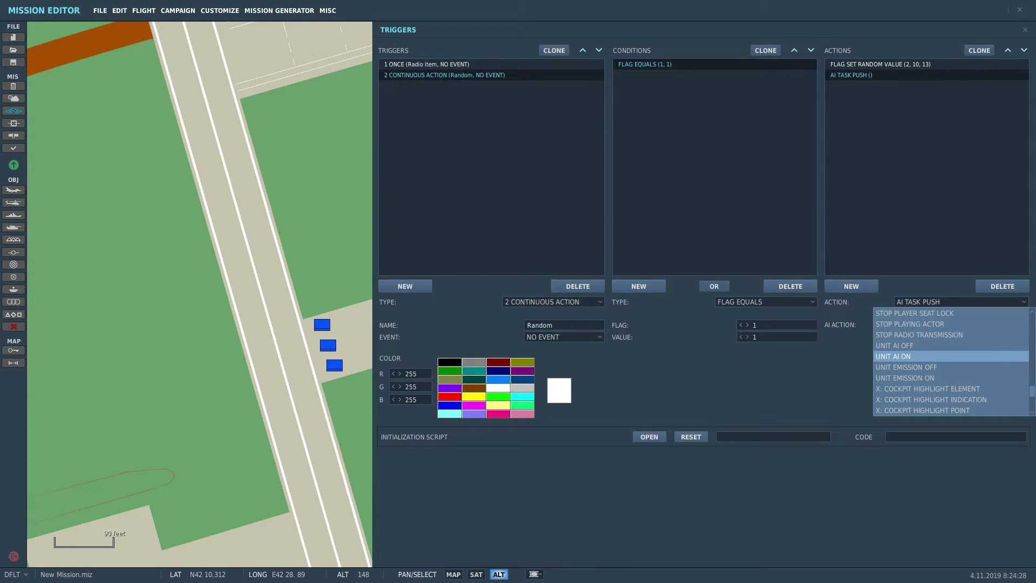
scroll(917, 356, up, 17)
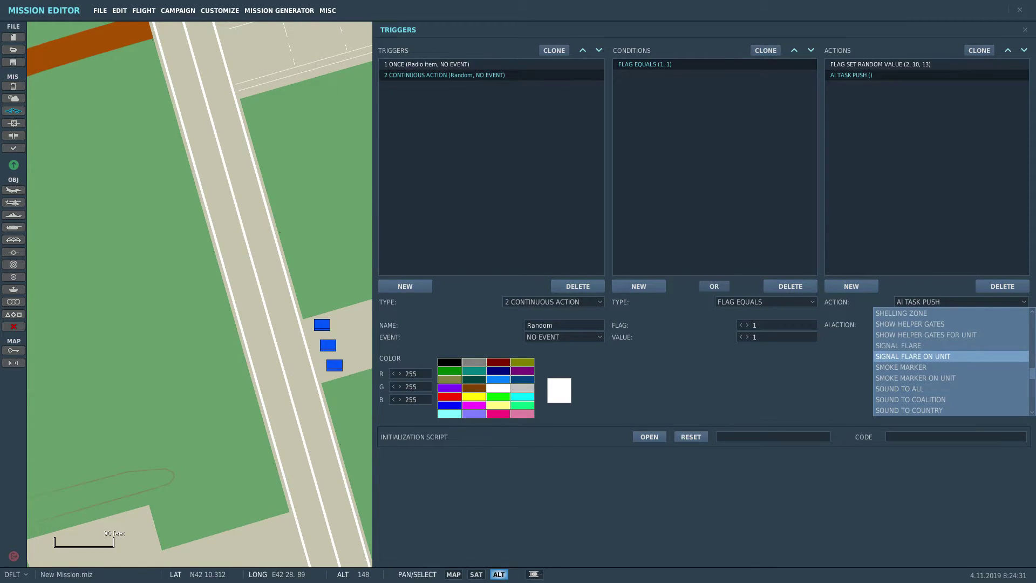
click(912, 324)
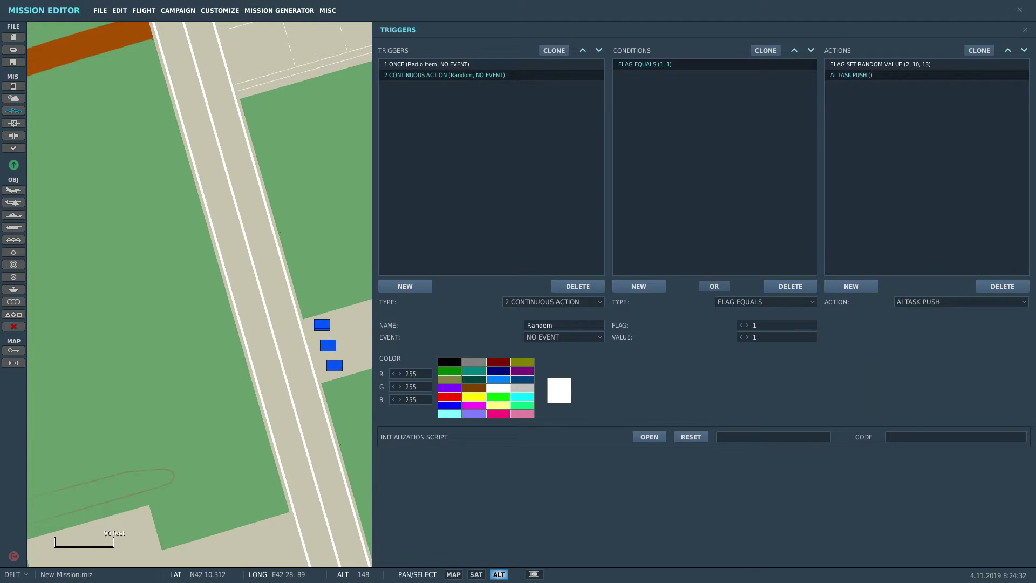
double_click(932, 336)
text(2)
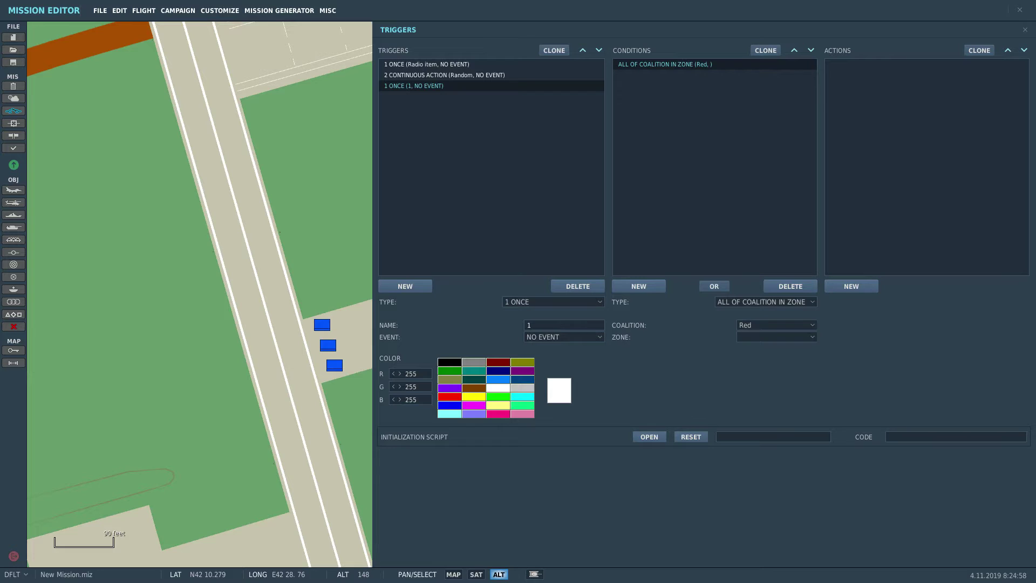
Set the condition of trigger 1 to FLAG EQUALS with flag 2 and value 10.
click(765, 302)
scroll(766, 368, down, 3)
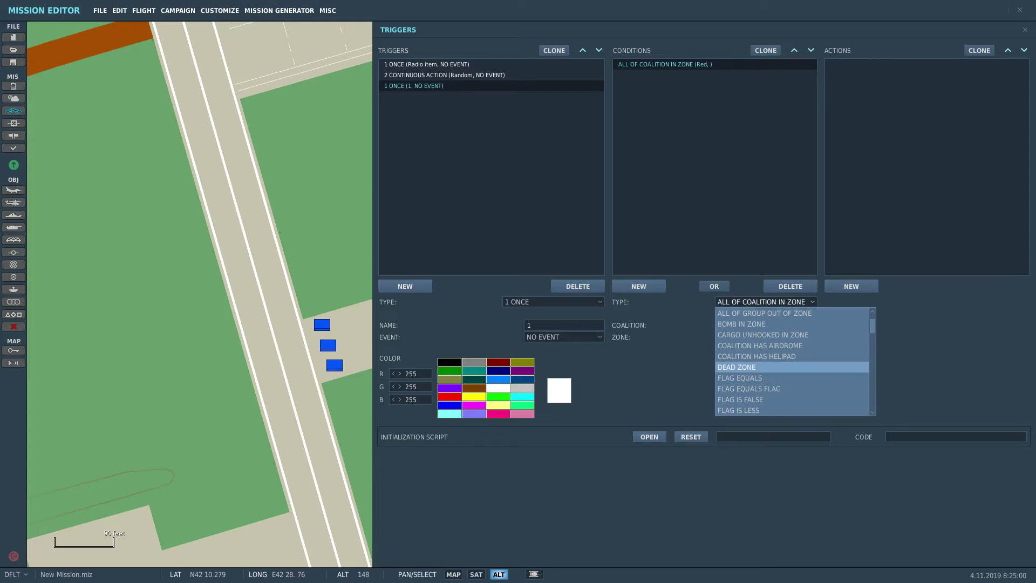
click(764, 379)
drag(761, 325, 751, 325)
text(2)
drag(763, 337, 751, 338)
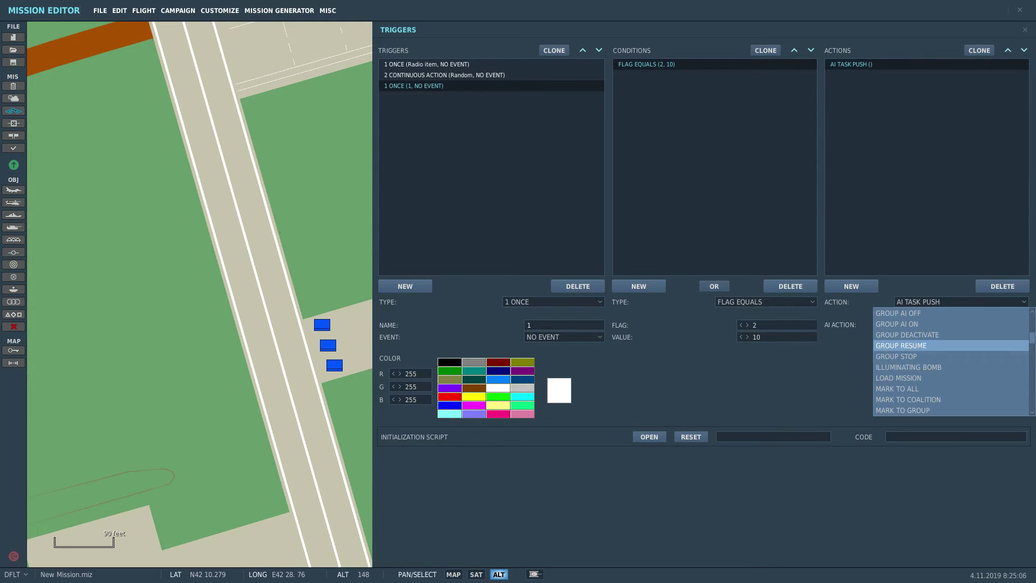
Give trigger 1 a GROUP ACTIVATE action for group 1 and a green SMOKE MARKER ON UNIT action.
click(917, 324)
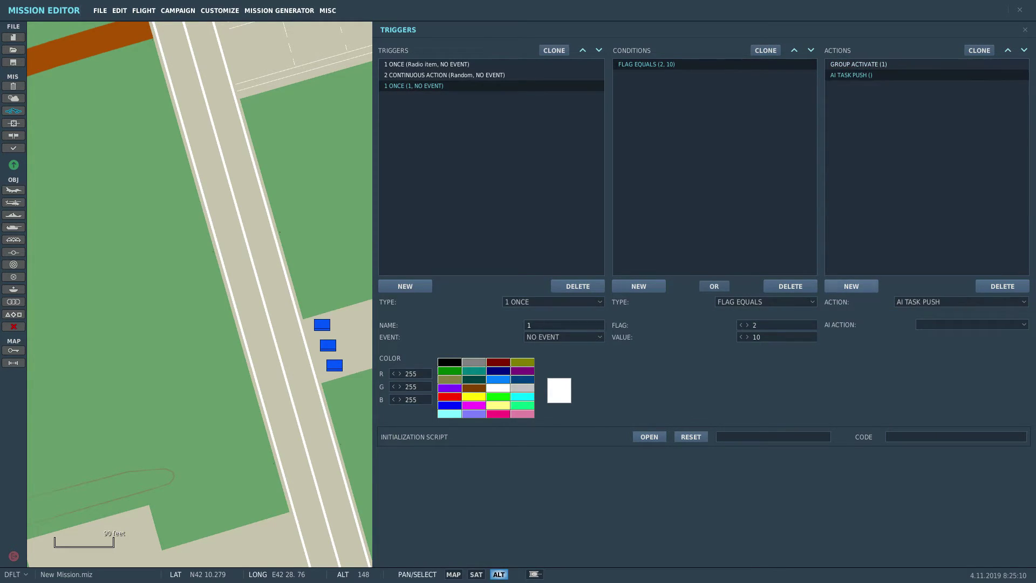
click(960, 302)
scroll(938, 356, down, 12)
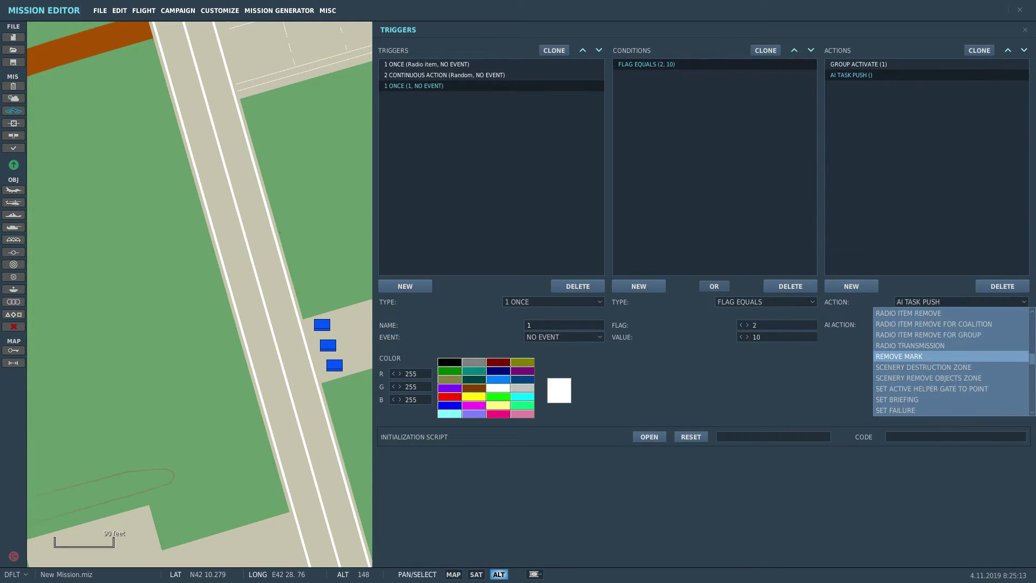
click(939, 356)
Check the value limits of the random flag action in the Random trigger.
click(431, 75)
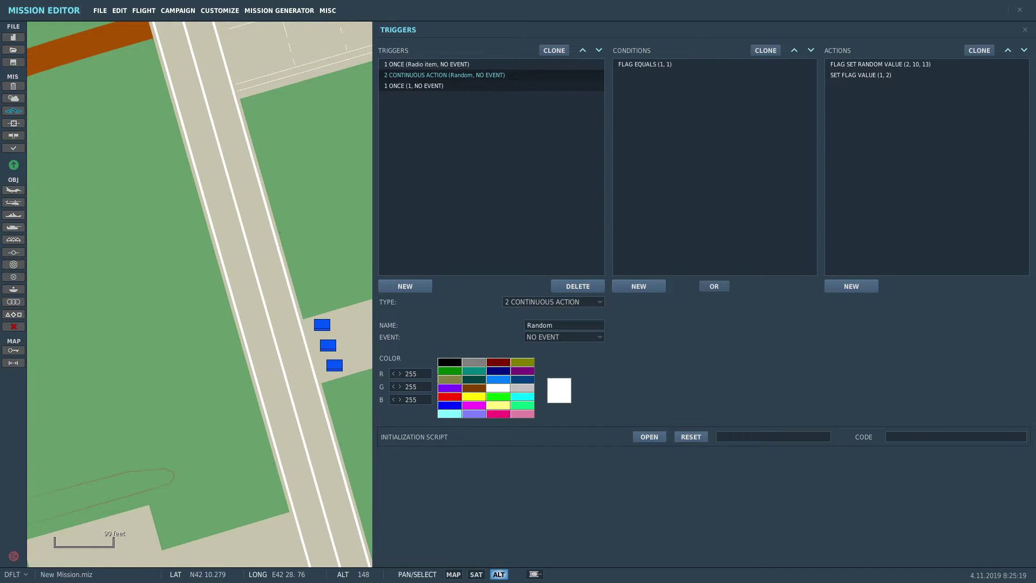
click(426, 86)
click(431, 75)
click(877, 64)
click(939, 348)
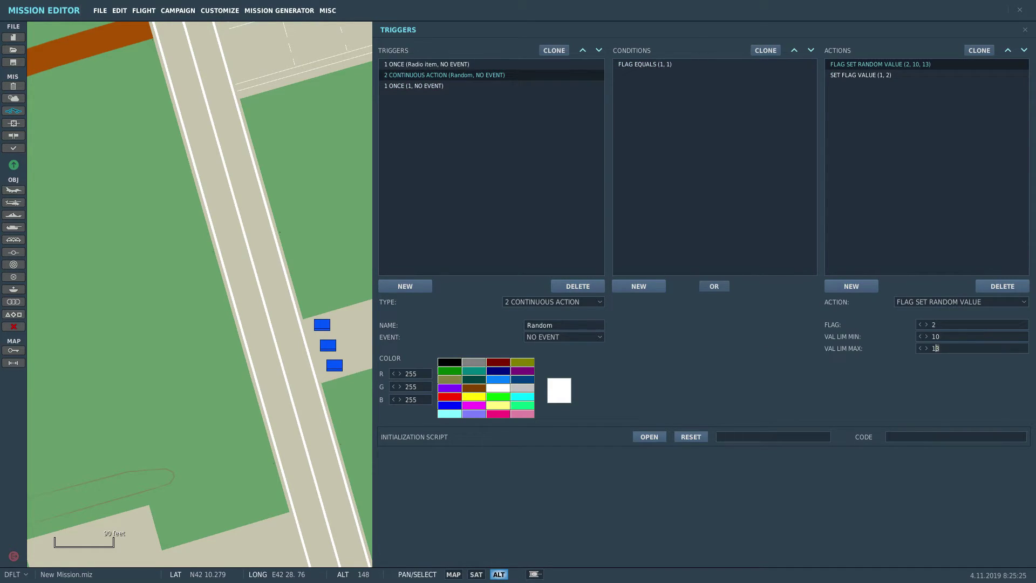
Clone trigger 1, name the copy 2 and set its FLAG EQUALS condition value to 11.
click(431, 86)
click(554, 50)
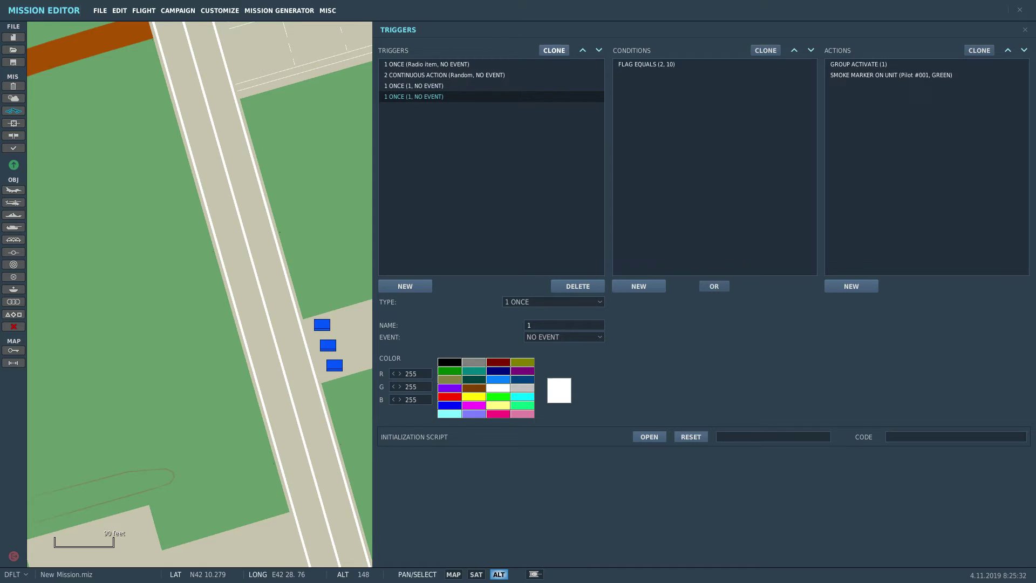
click(561, 325)
key(BackSpace)
text(2)
click(647, 64)
click(747, 337)
Point trigger 2's actions at group 2 for activation and Unit #002 for the smoke marker.
click(863, 65)
click(971, 324)
click(934, 346)
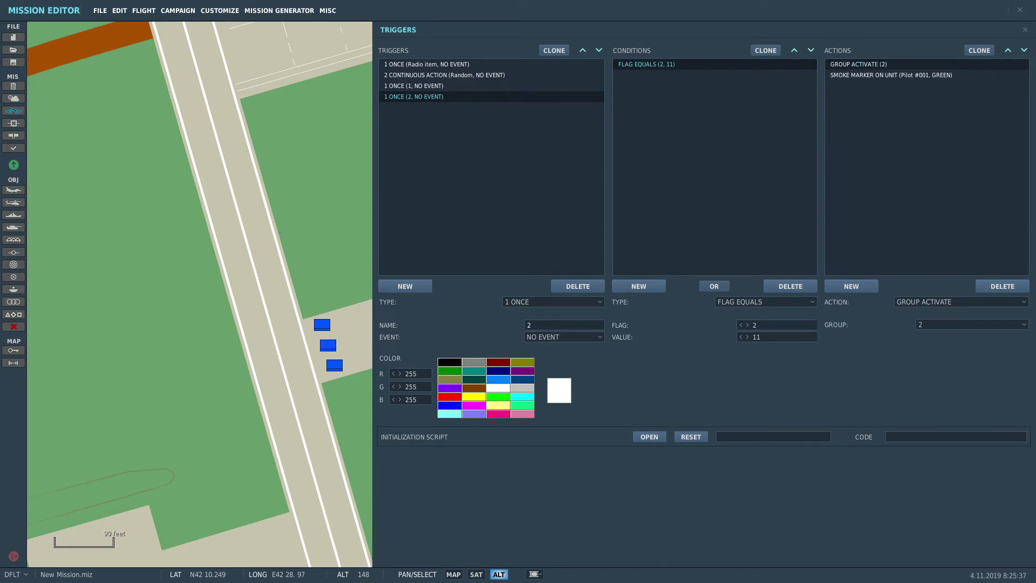
click(890, 75)
click(971, 324)
click(934, 357)
Change the smoke marker target in trigger 1 from the pilot to the first vehicle's unit.
click(421, 86)
click(890, 75)
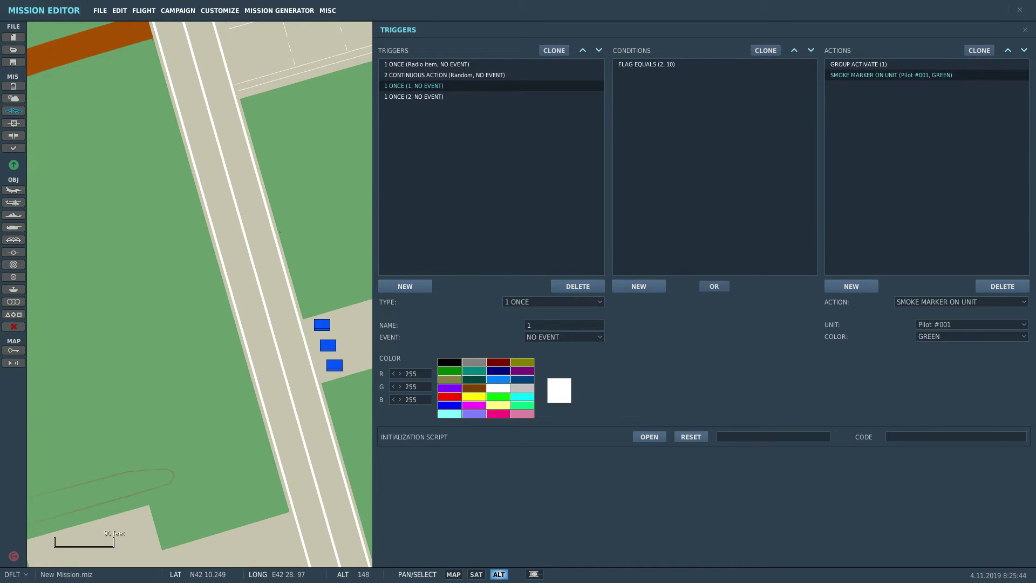
click(971, 324)
click(934, 347)
Clone trigger 2, name the copy 3 and set its FLAG EQUALS condition value to 12.
click(420, 96)
click(554, 50)
double_click(529, 326)
text(3)
click(648, 64)
double_click(756, 337)
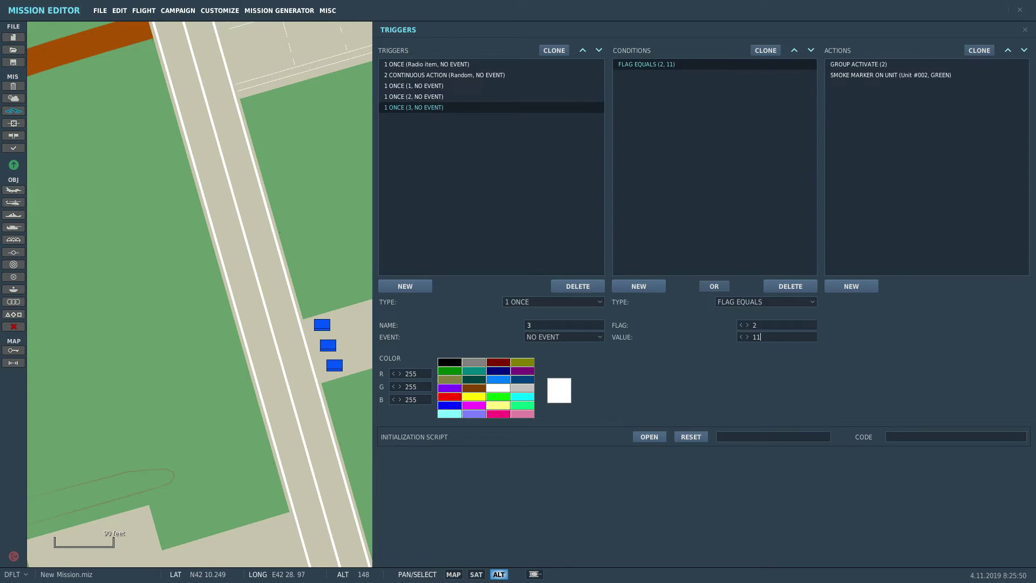
text(12)
Point trigger 3's actions at group 3 for activation and Unit #003 for the smoke marker.
click(863, 64)
click(971, 324)
click(934, 357)
click(971, 324)
click(934, 357)
click(890, 75)
click(971, 325)
click(933, 367)
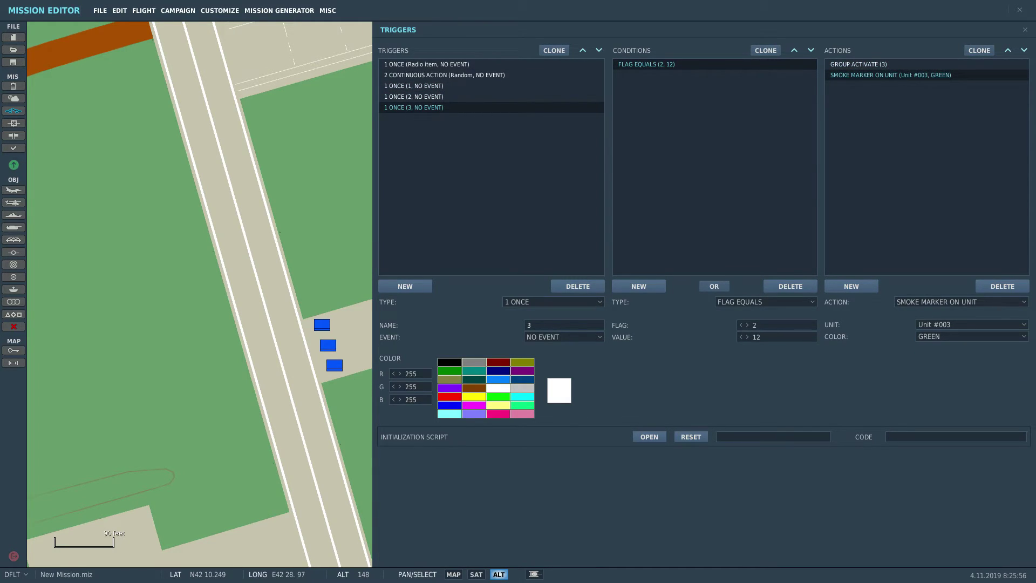
Close the trigger settings, launch the mission and start flying from the briefing.
click(1025, 29)
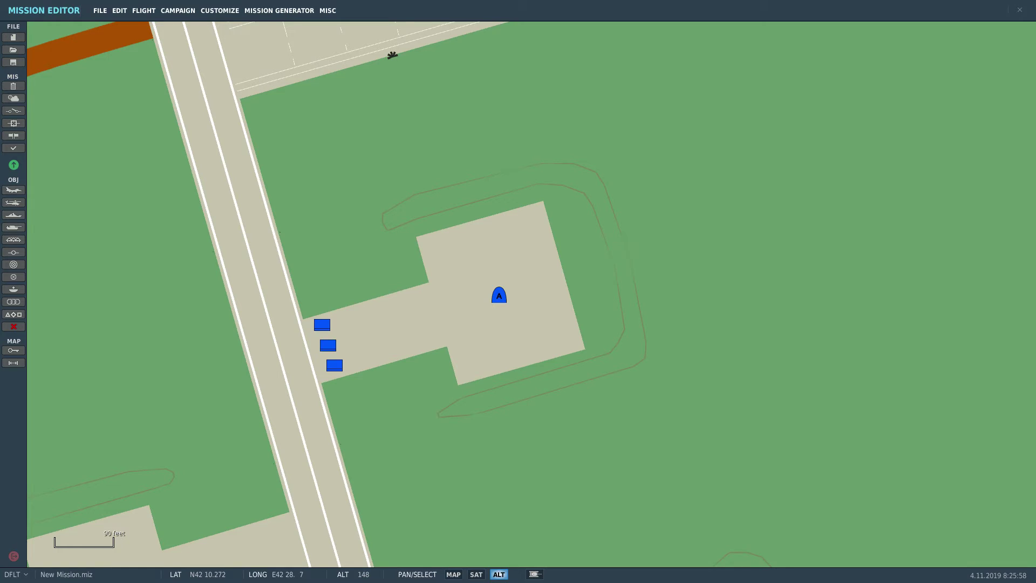
click(14, 165)
click(517, 324)
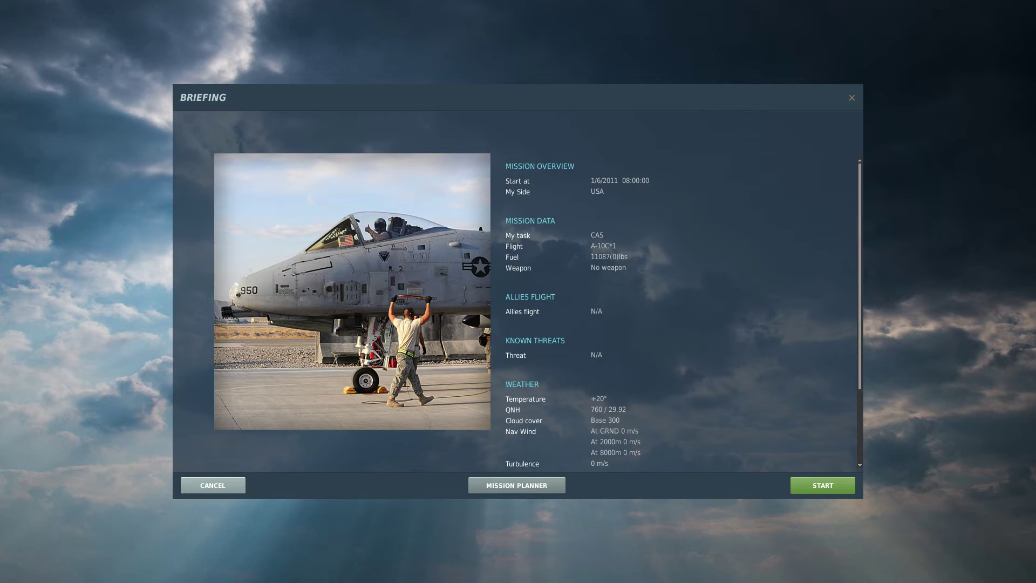
click(822, 485)
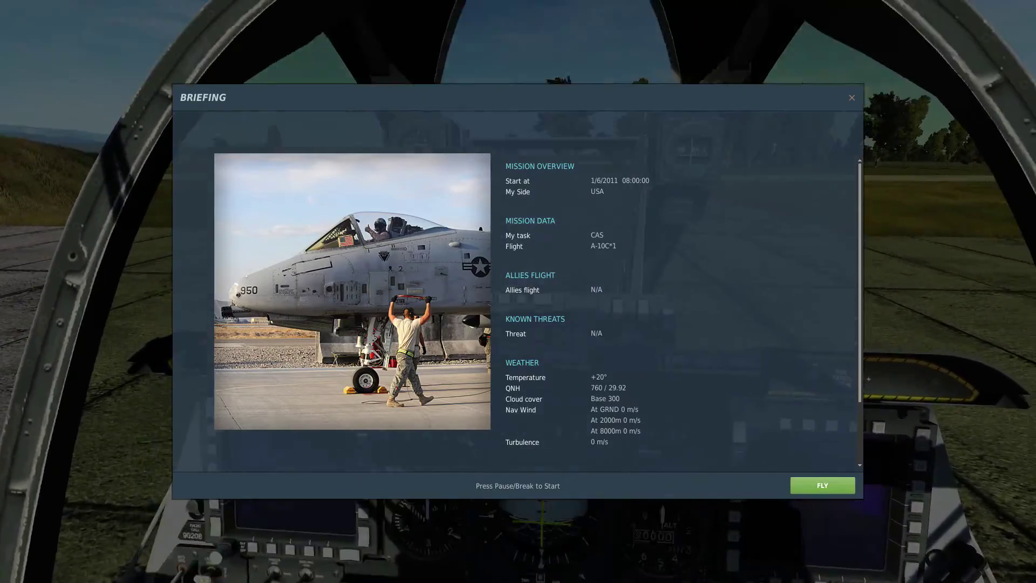
key(Pause)
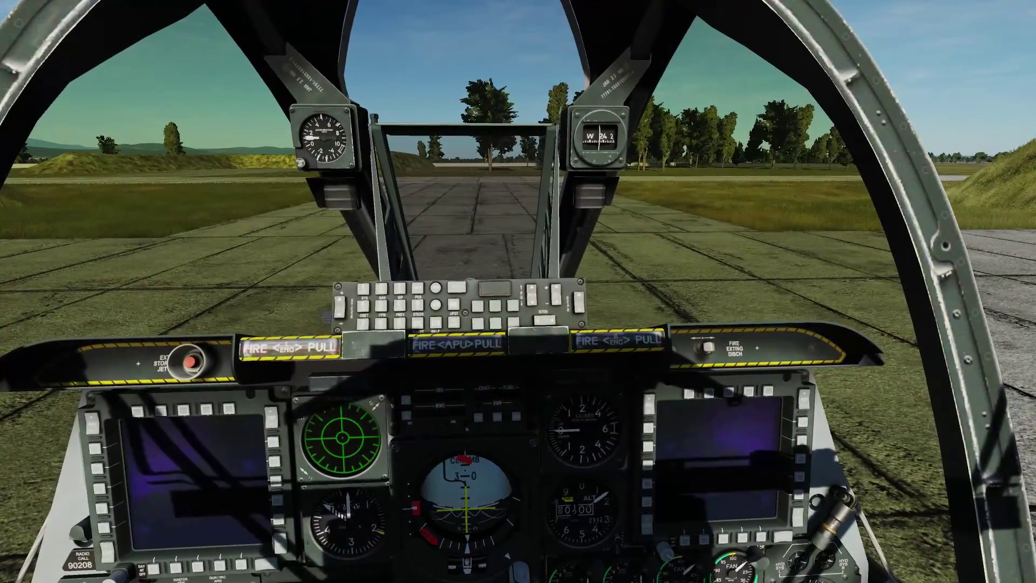
Test the "Do something random" radio item repeatedly from the cockpit's Other communications.
key(backslash)
key(F10)
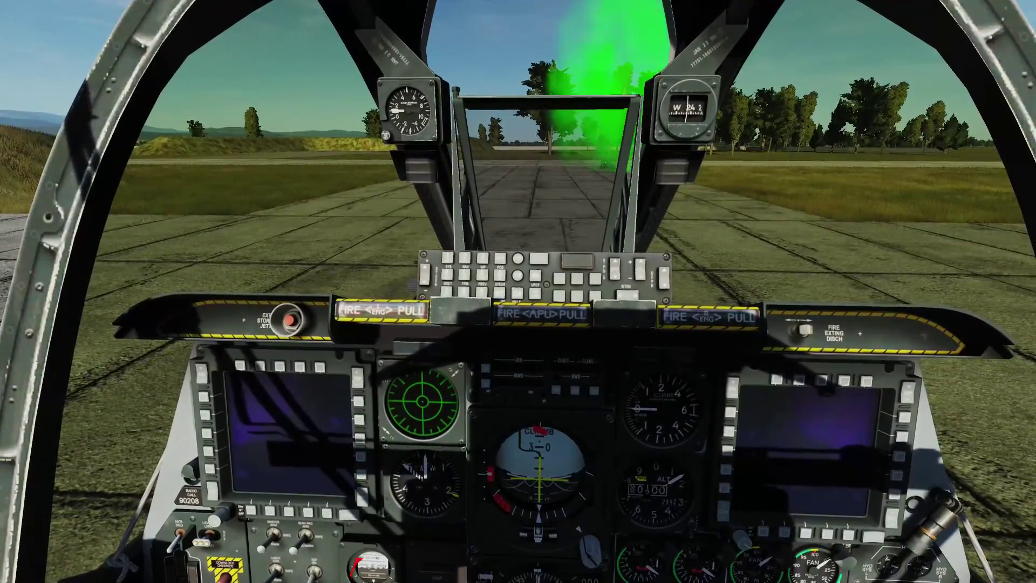
key(backslash)
key(F10)
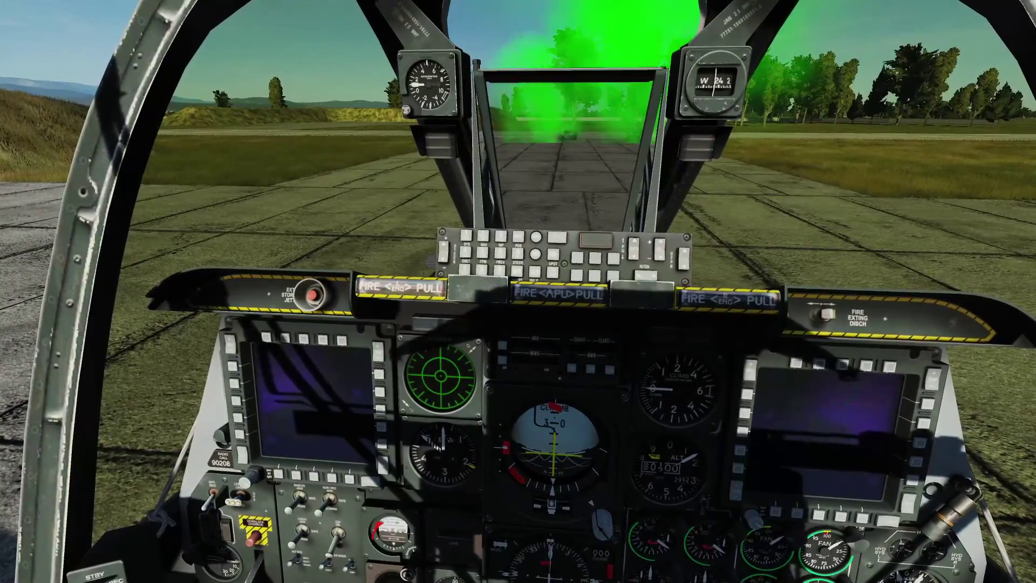
key(backslash)
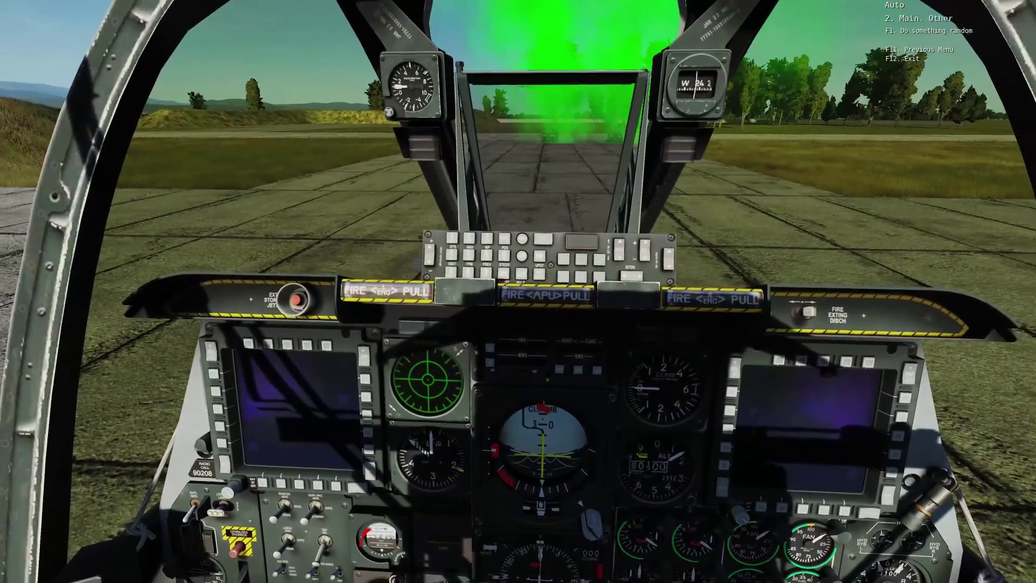